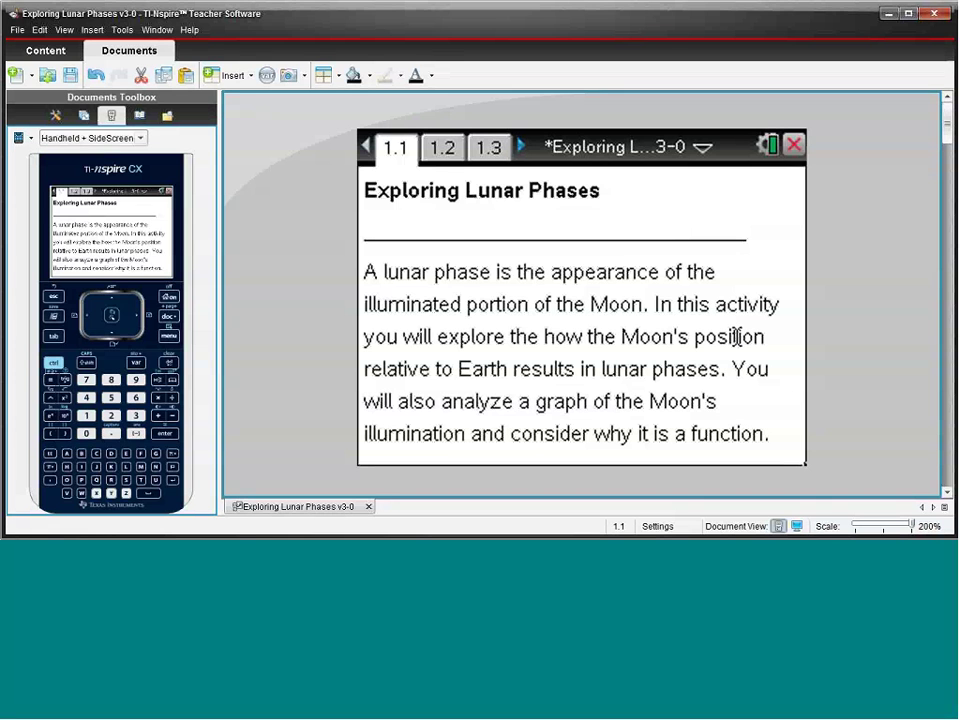
- Open page 1.2 and scroll down to the lunar illumination text, Earth–Moon image and NASA credit
{"action": "left_click", "coordinate": [444, 148]}
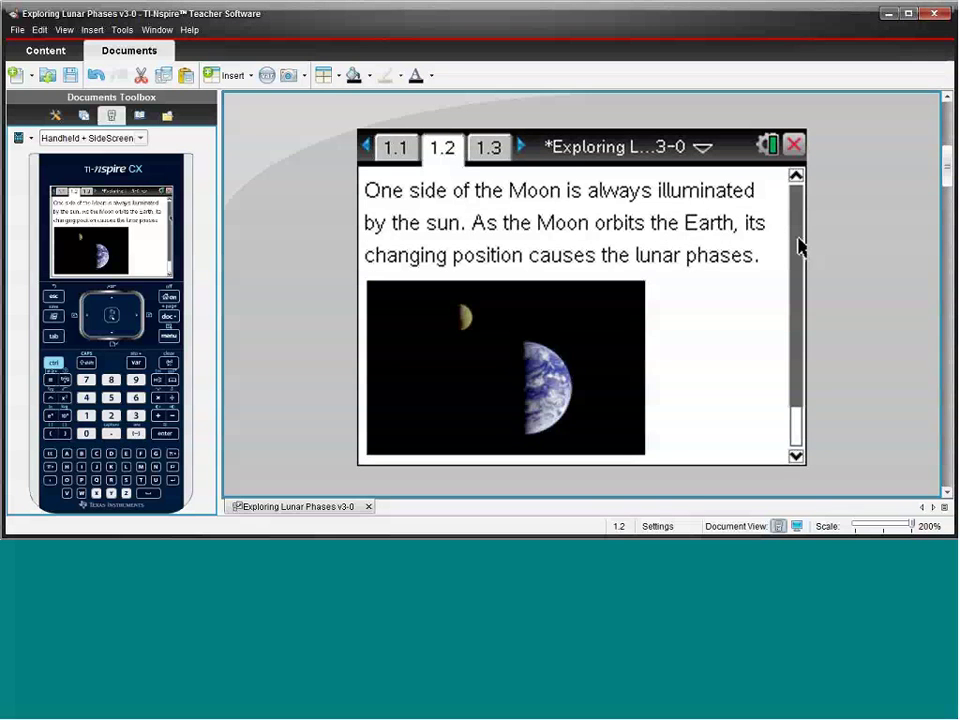
{"action": "left_click_drag", "start_coordinate": [800, 246], "coordinate": [799, 212]}
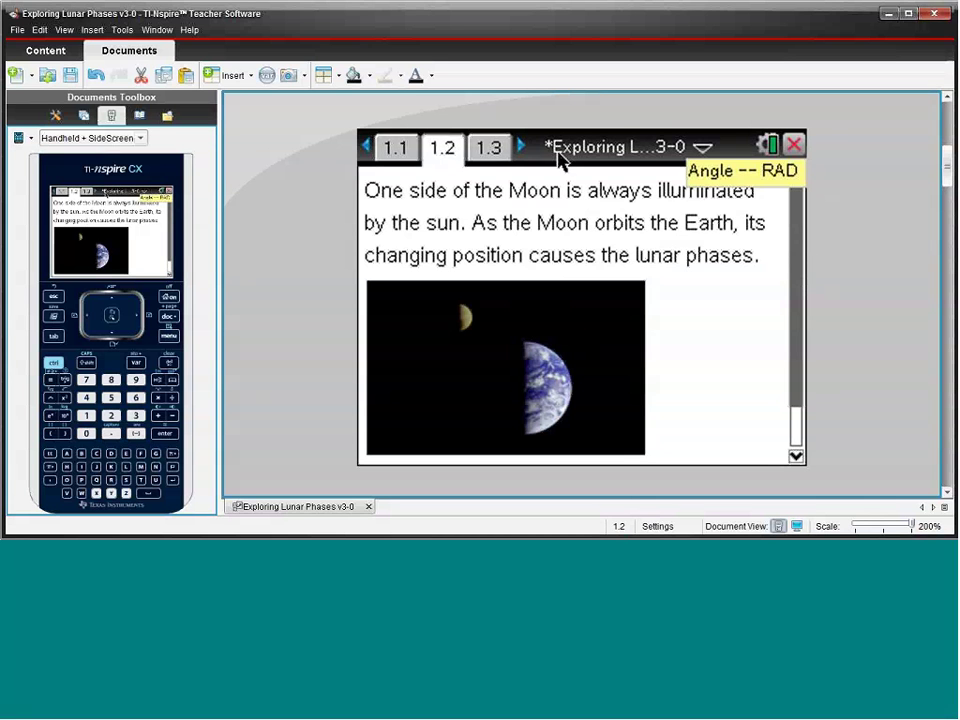
- Open page 1.3 with its instructions for moving the Moon and questions about its phases
{"action": "left_click", "coordinate": [495, 152]}
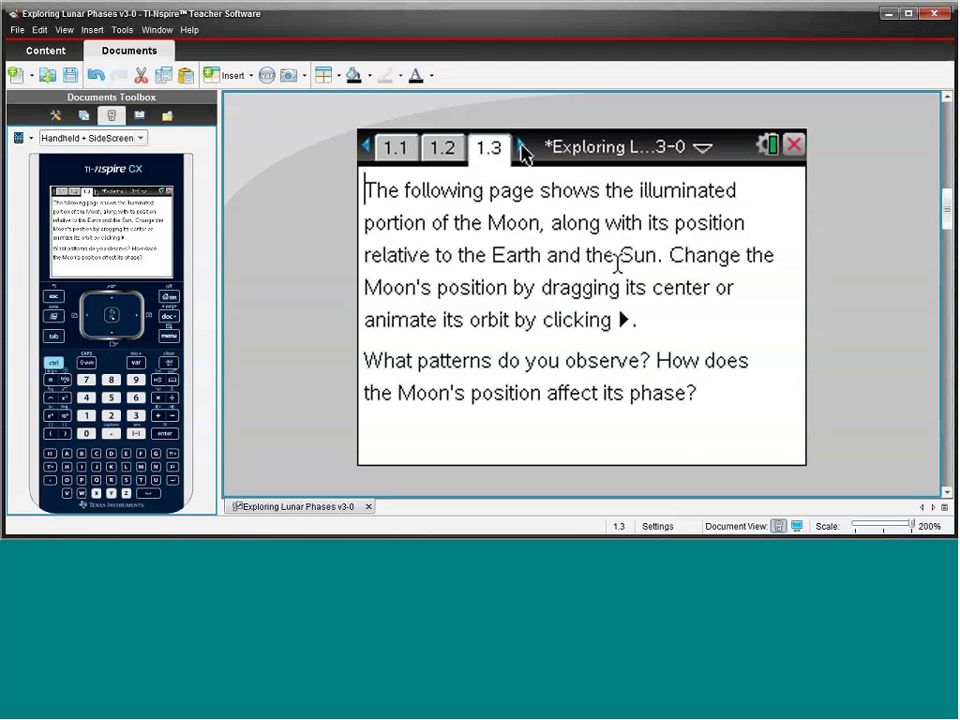
- On the page 1.4 lunar phase model, move the Moon to Waxing Crescent at 0.191 illumination
{"action": "left_click", "coordinate": [522, 150]}
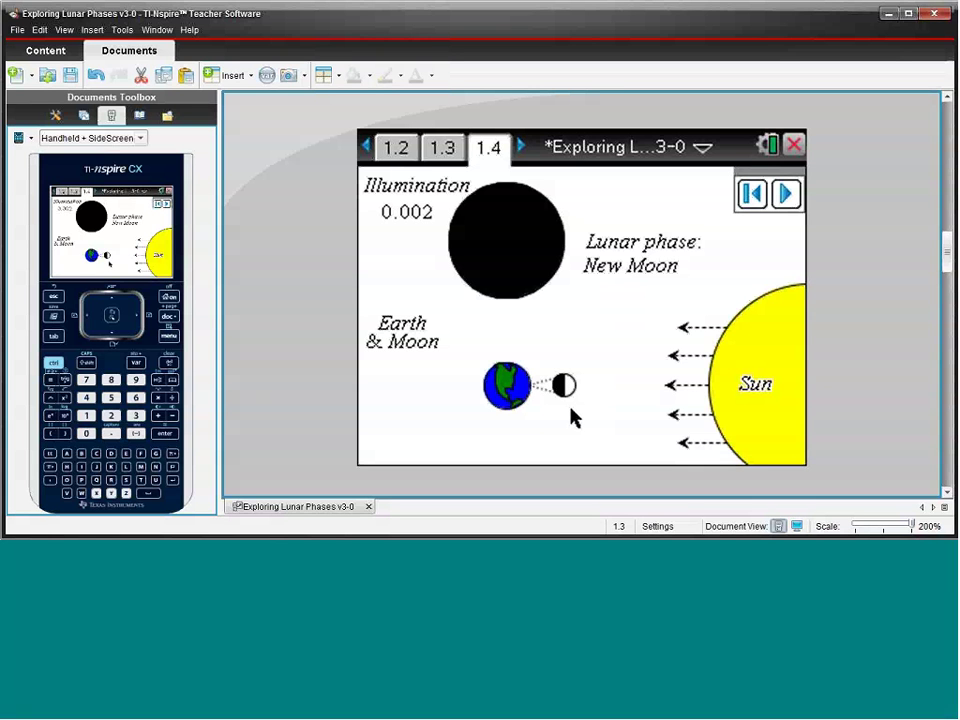
{"action": "key", "text": "Right"}
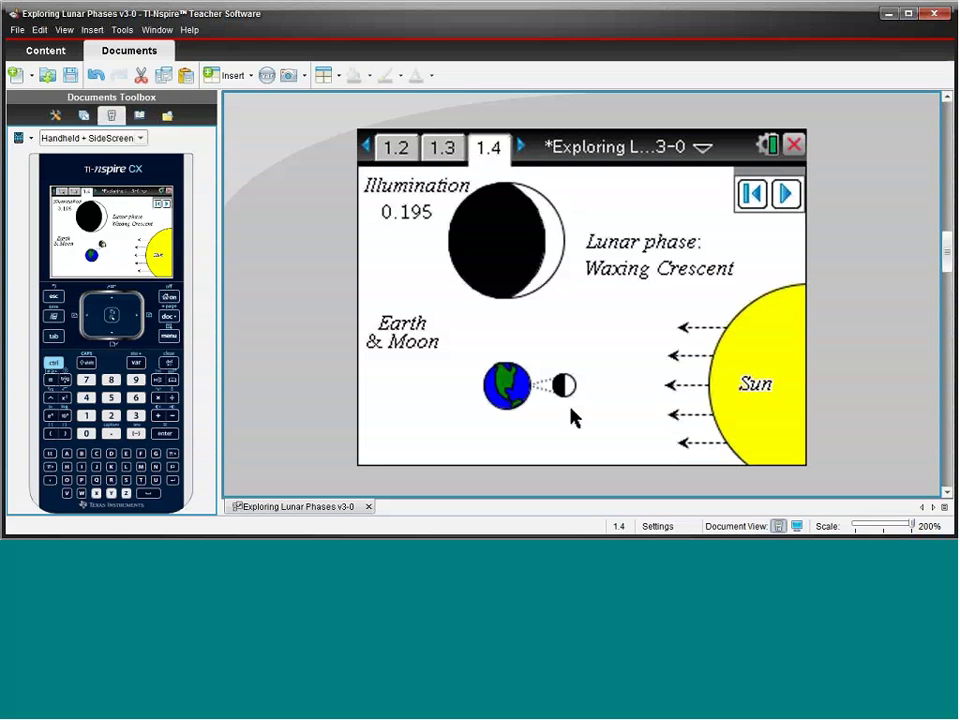
{"action": "left_click_drag", "start_coordinate": [565, 386], "coordinate": [492, 342]}
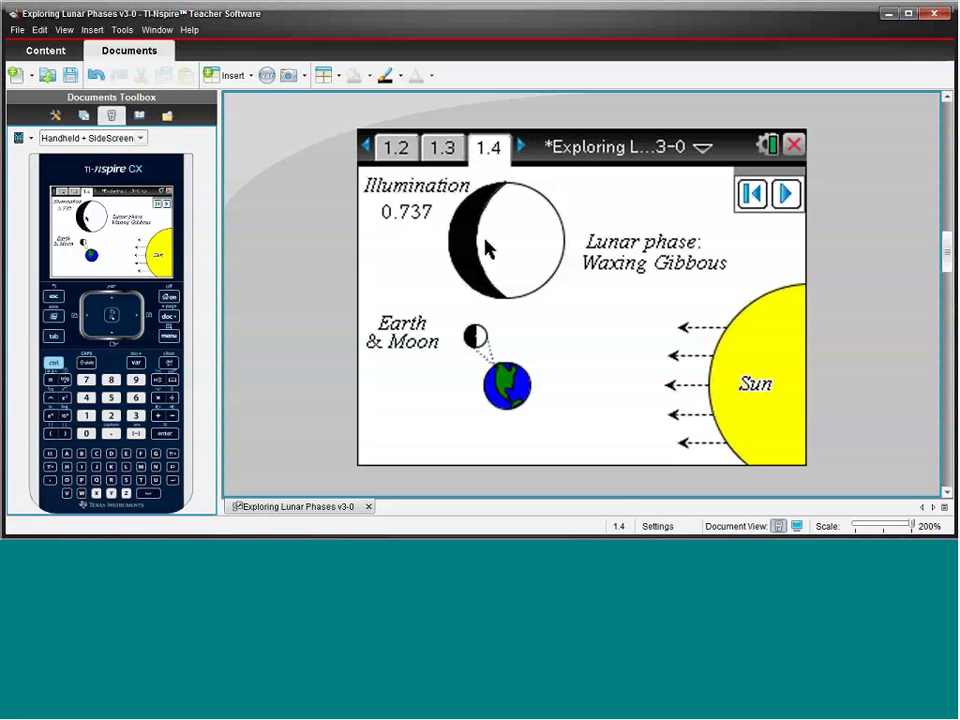
{"action": "left_click_drag", "start_coordinate": [485, 332], "coordinate": [609, 291]}
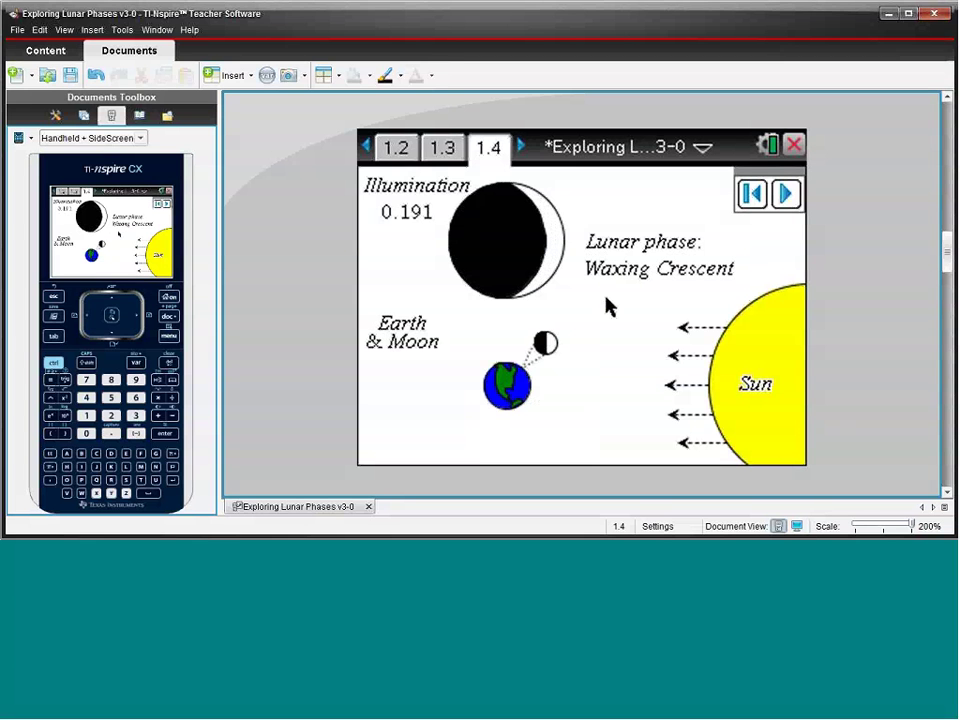
- Drag the Moon counter-clockwise past full and around again, stopping at Waxing Gibbous with 0.698 illumination
{"action": "left_click_drag", "start_coordinate": [545, 343], "coordinate": [549, 337]}
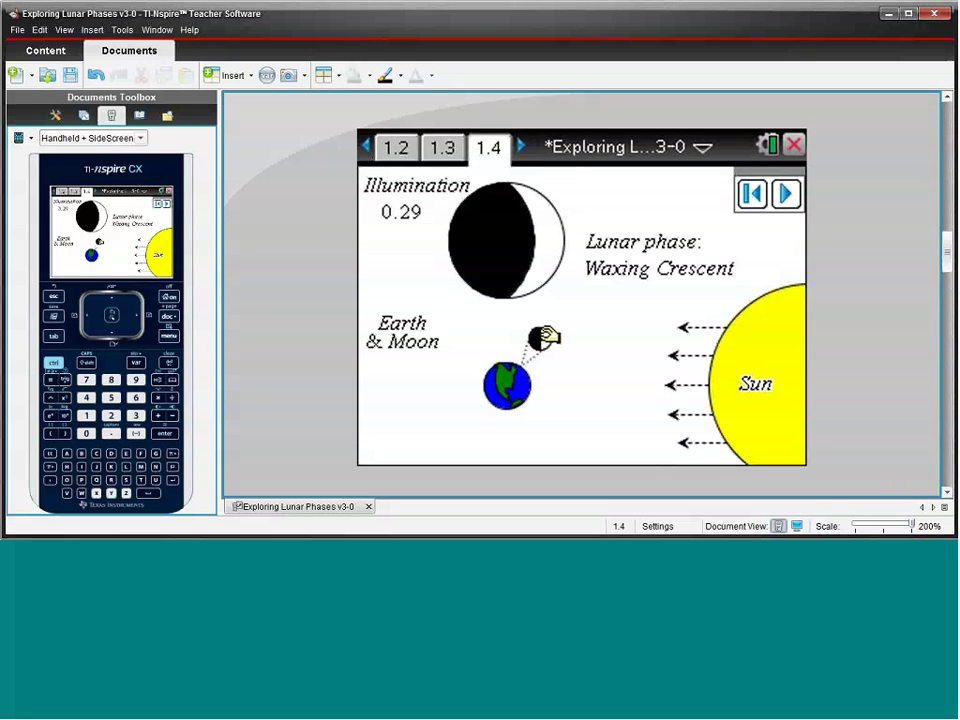
{"action": "left_click_drag", "start_coordinate": [546, 337], "coordinate": [495, 329]}
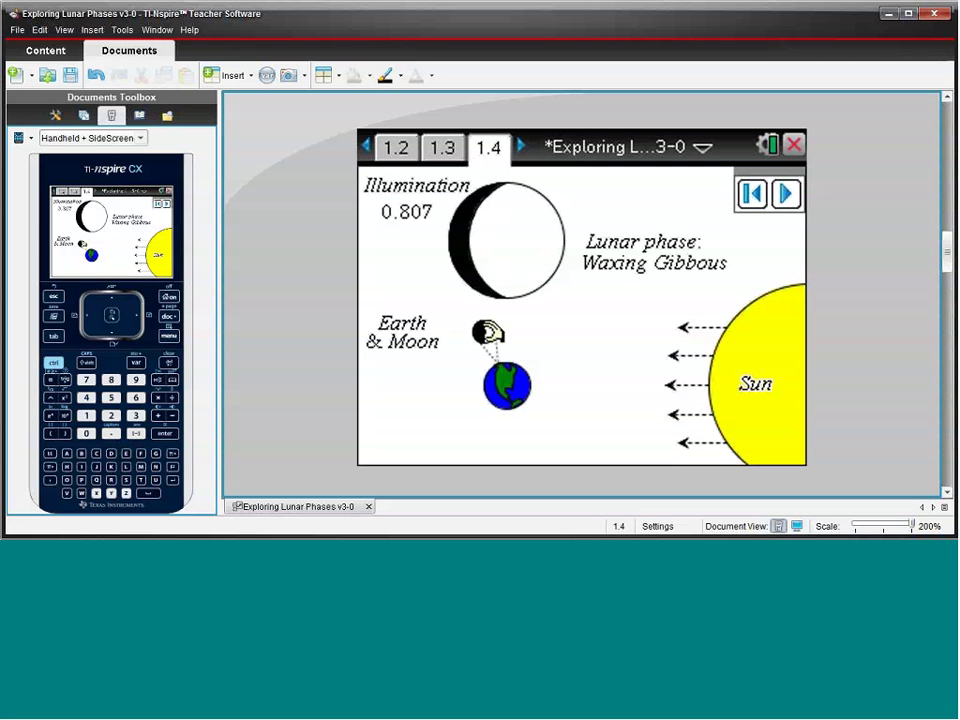
{"action": "left_click_drag", "start_coordinate": [490, 332], "coordinate": [471, 350]}
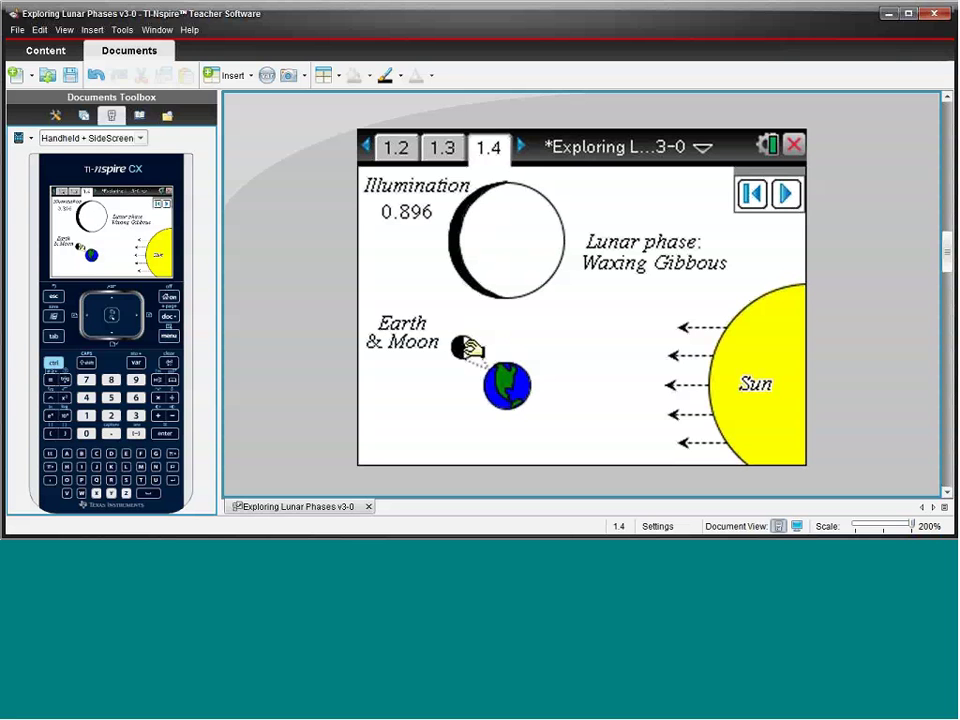
{"action": "left_click_drag", "start_coordinate": [470, 348], "coordinate": [512, 414]}
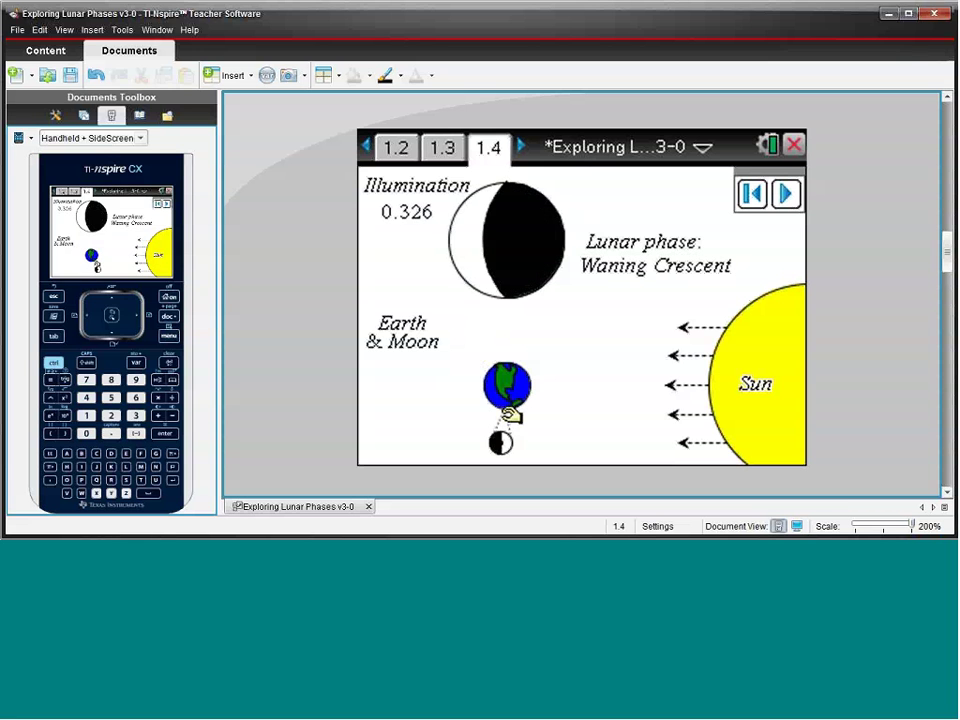
{"action": "left_click_drag", "start_coordinate": [510, 414], "coordinate": [576, 388]}
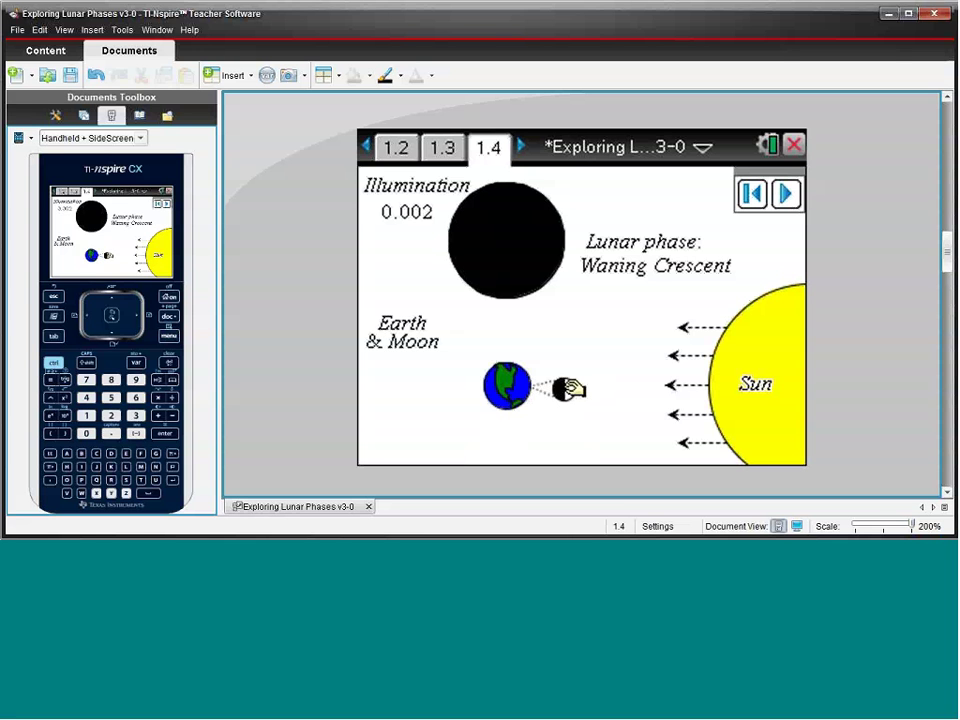
{"action": "left_click_drag", "start_coordinate": [572, 388], "coordinate": [531, 322]}
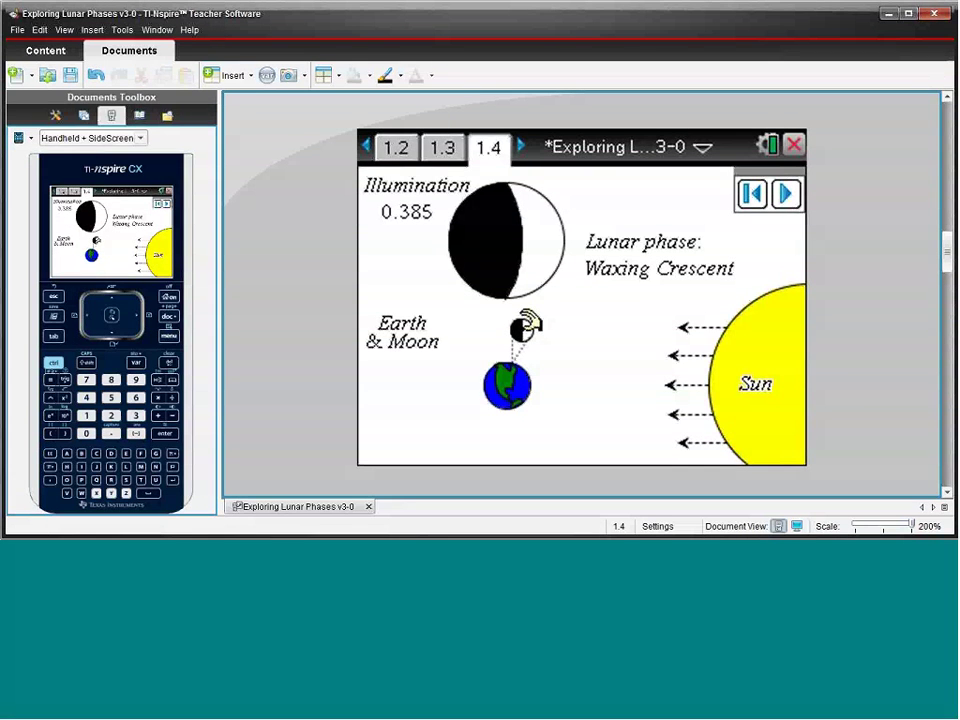
{"action": "left_click_drag", "start_coordinate": [527, 322], "coordinate": [481, 329]}
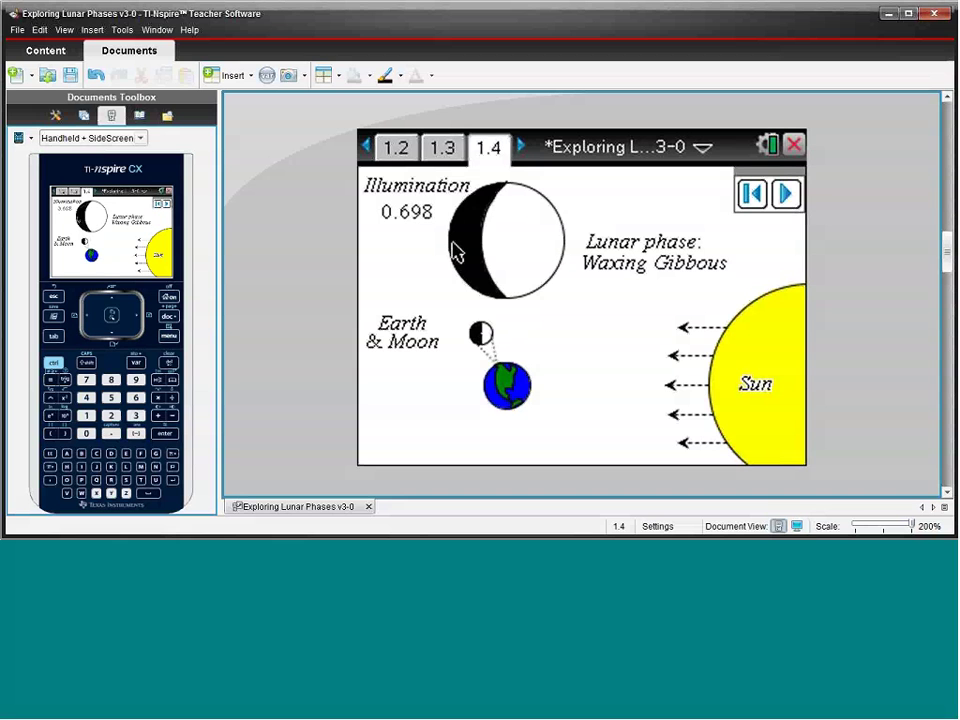
- Reset the Moon to New Moon, start then pause the orbit animation, and advance to page 1.5
{"action": "left_click", "coordinate": [752, 196]}
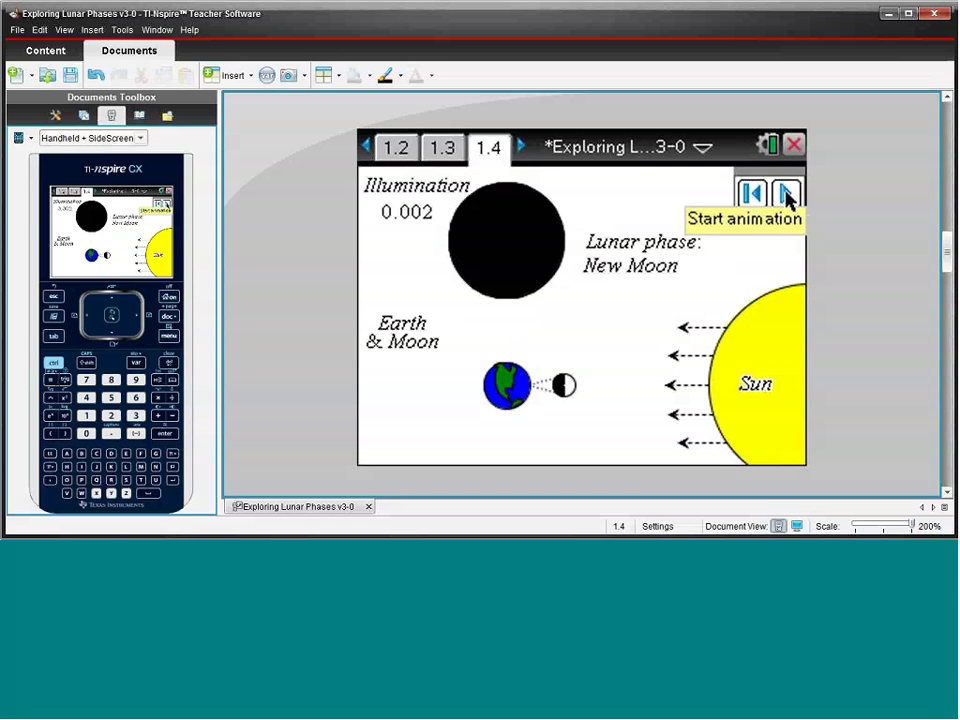
{"action": "left_click", "coordinate": [788, 196]}
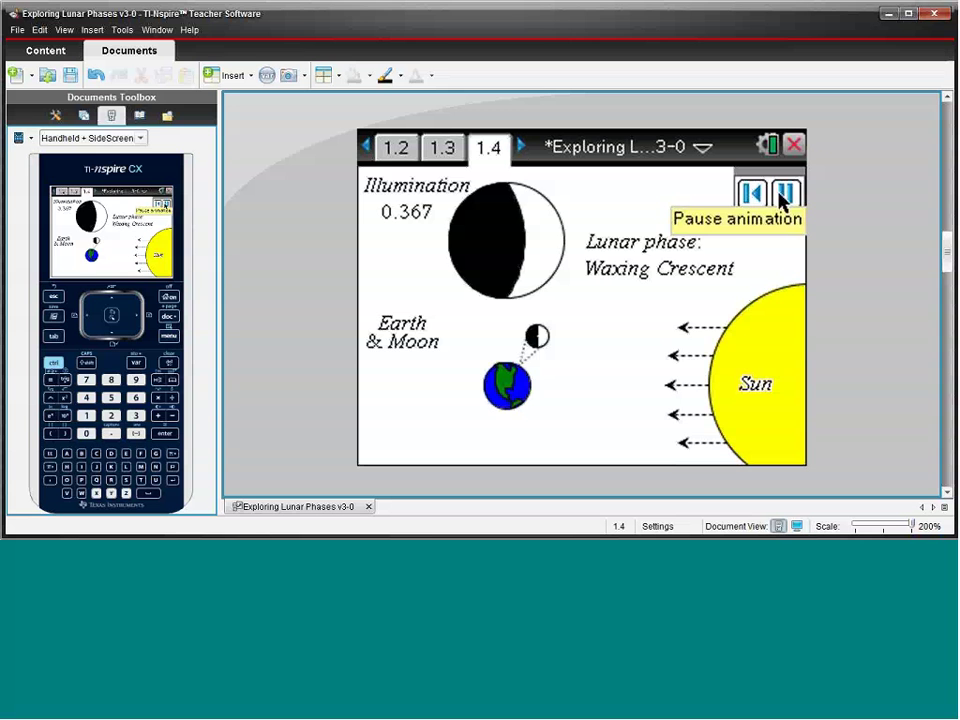
{"action": "left_click", "coordinate": [784, 195]}
{"action": "left_click", "coordinate": [522, 150]}
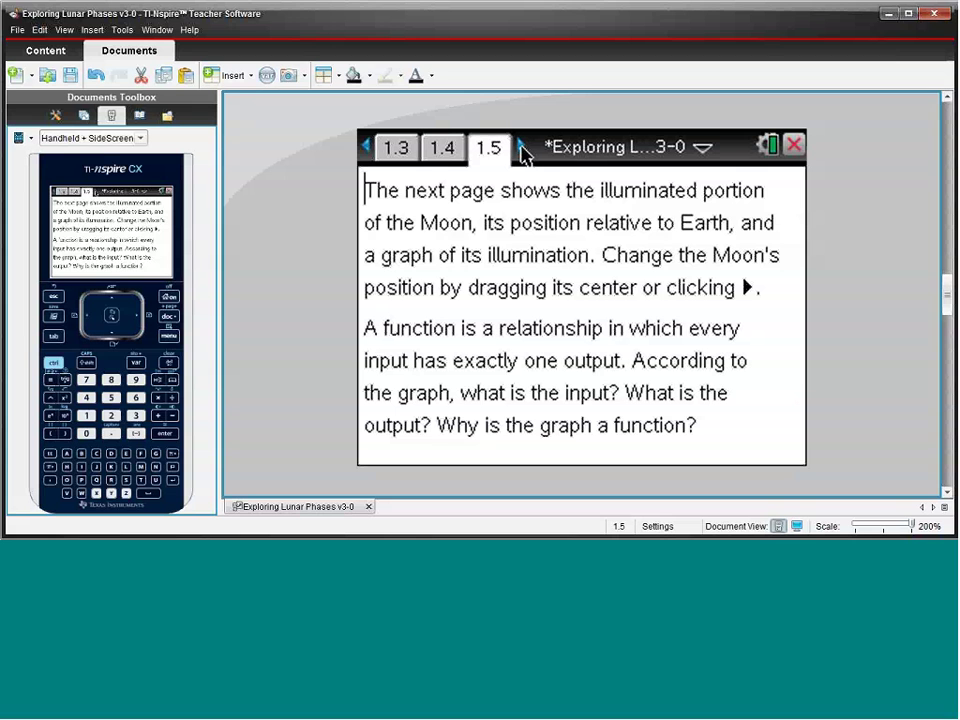
- Advance to page 1.6, pairing the Moon model with the illumination-versus-days graph at (0.73, 0.008)
{"action": "left_click", "coordinate": [521, 148]}
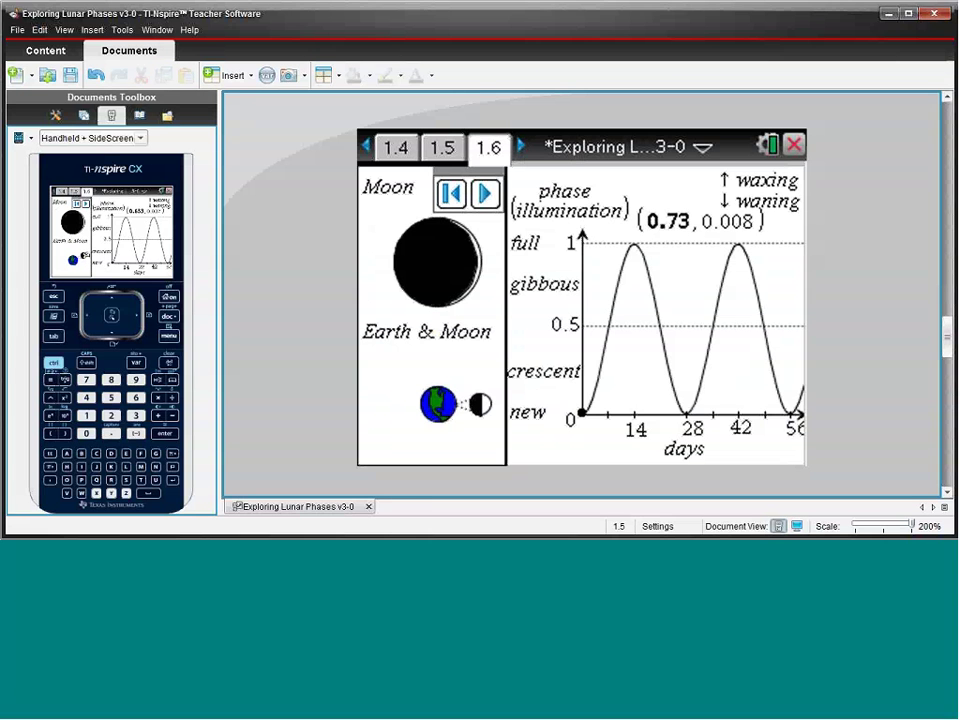
- Drag the Moon around Earth until the graph point reads (25.7, 0.068), a thin waning crescent
{"action": "left_click_drag", "start_coordinate": [481, 404], "coordinate": [479, 361]}
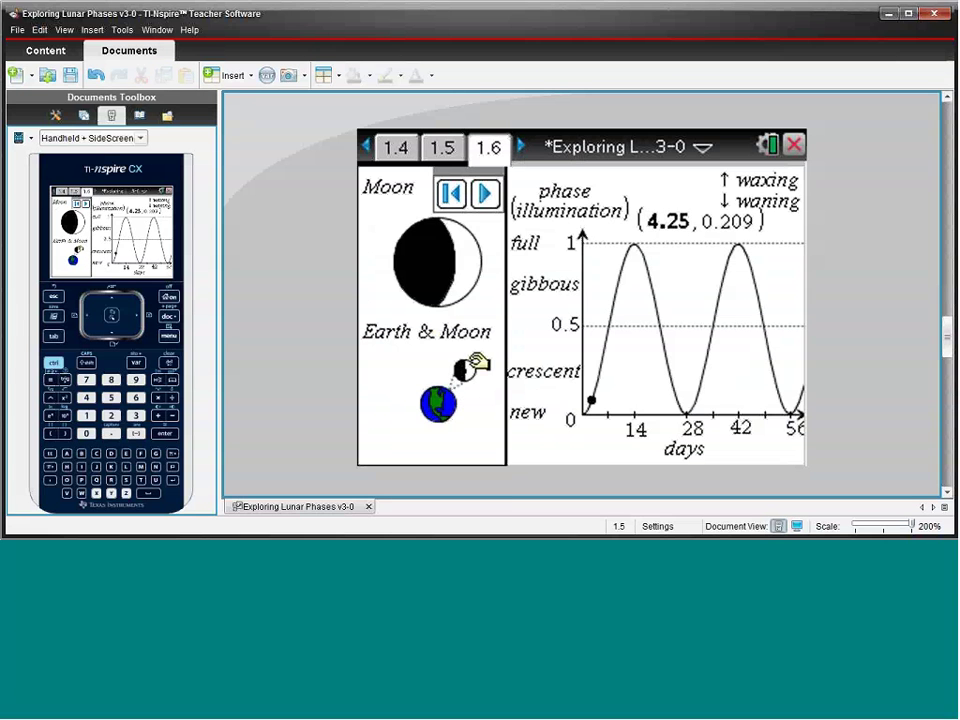
{"action": "left_click_drag", "start_coordinate": [479, 361], "coordinate": [457, 356]}
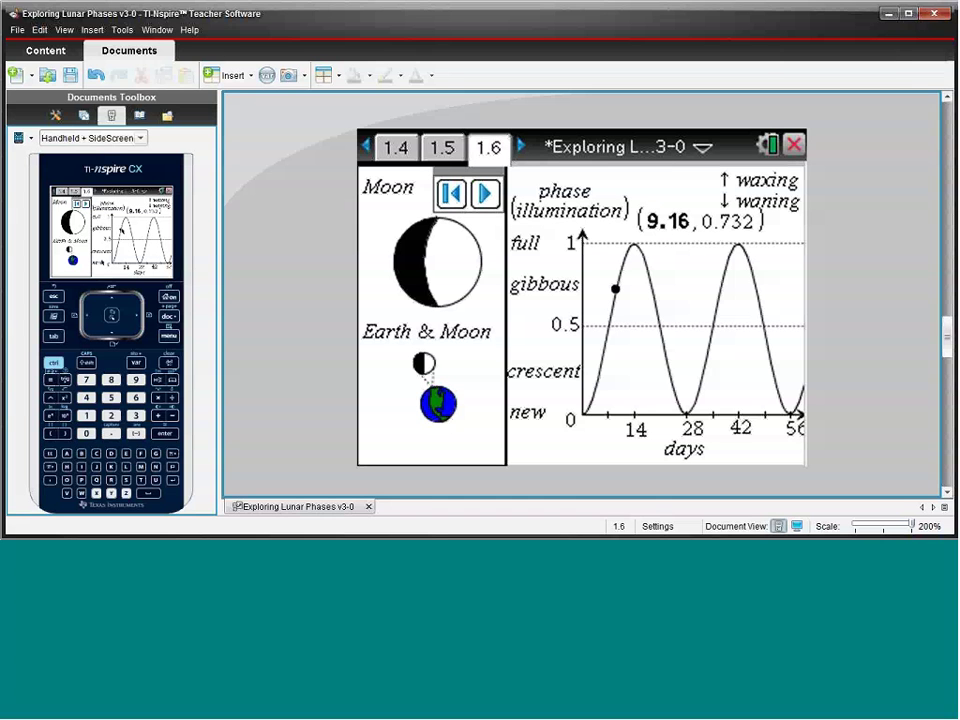
{"action": "left_click_drag", "start_coordinate": [425, 364], "coordinate": [453, 451]}
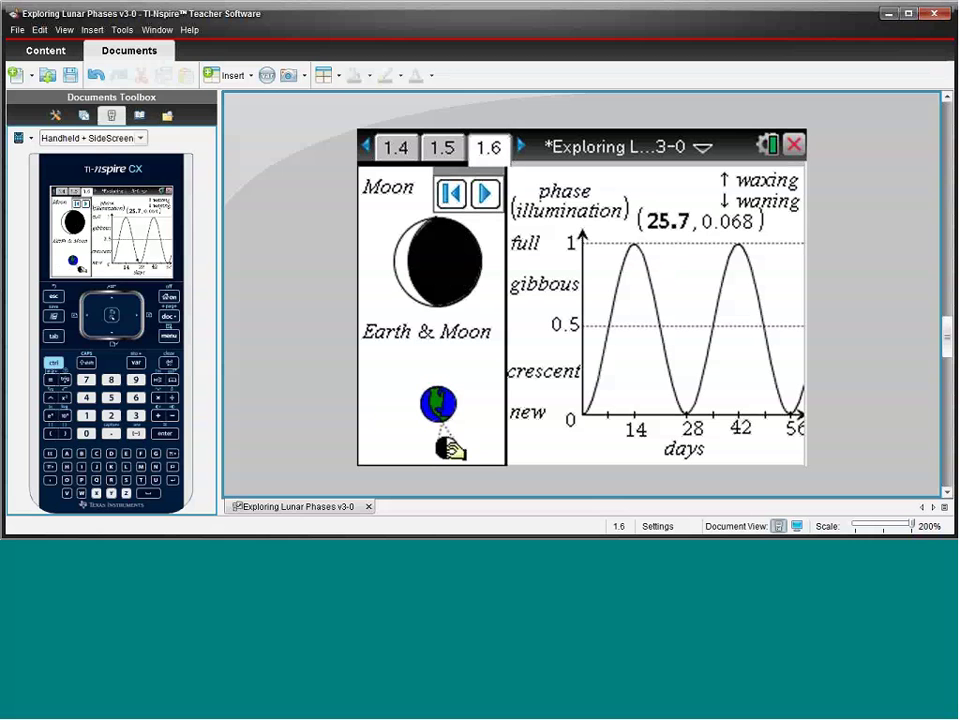
- Drag the Moon back to the new-moon position on page 1.6
{"action": "mouse_move", "coordinate": [453, 450]}
{"action": "left_mouse_down"}
{"action": "mouse_move", "coordinate": [486, 397]}
{"action": "mouse_move", "coordinate": [482, 370]}
{"action": "mouse_move", "coordinate": [432, 358]}
{"action": "left_mouse_up"}
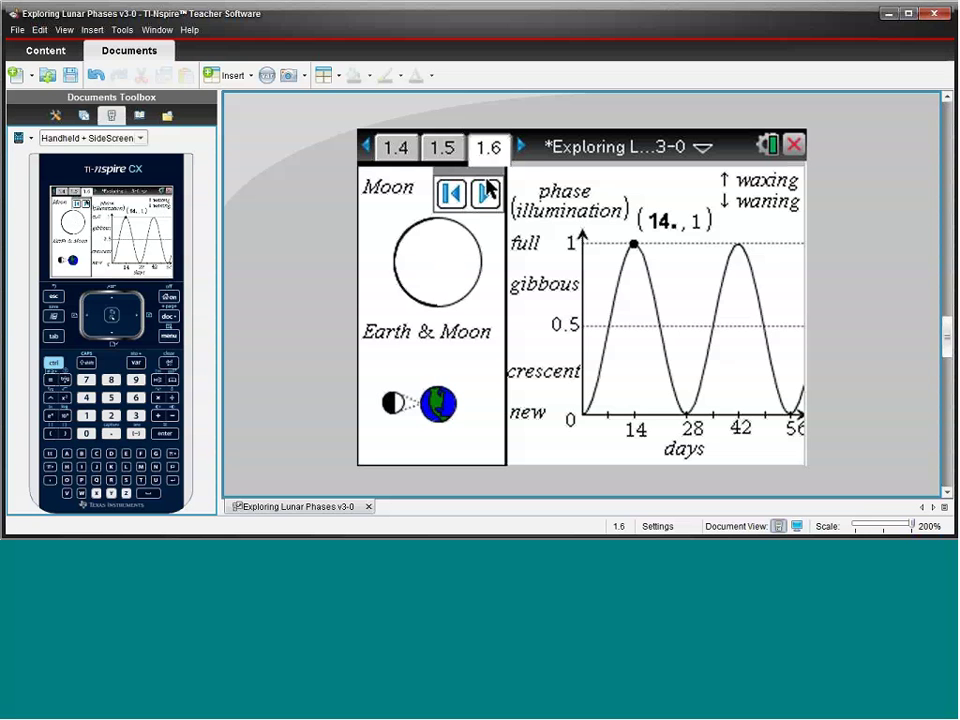
- Go past page 1.7 to the 1.8 orbit diagram and tilt the Moon's orbit more steeply
{"action": "left_click", "coordinate": [523, 148]}
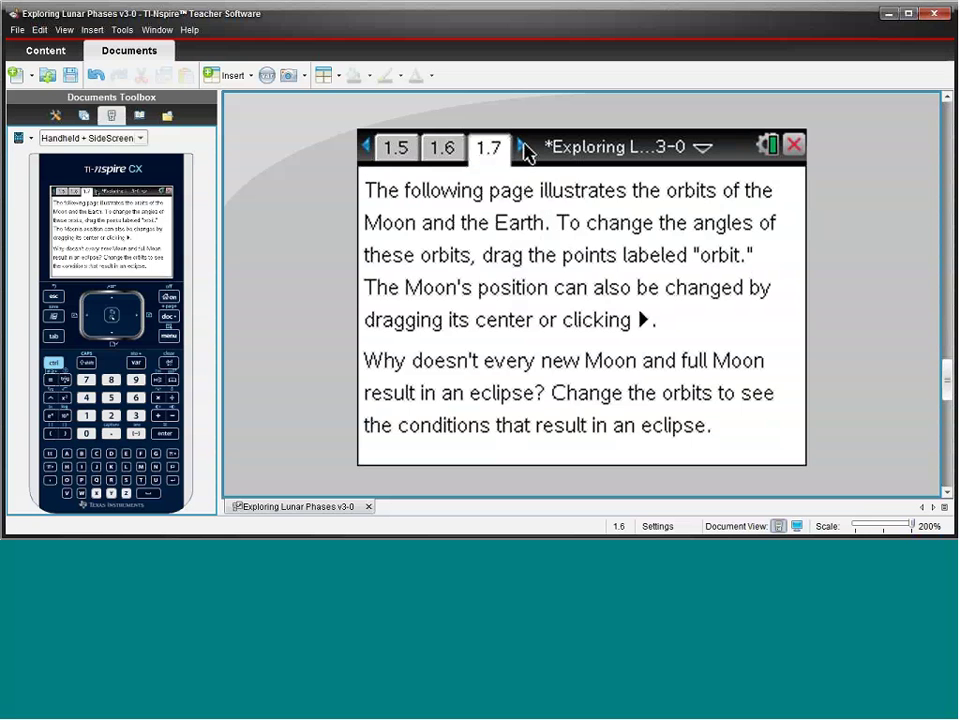
{"action": "left_click", "coordinate": [523, 148]}
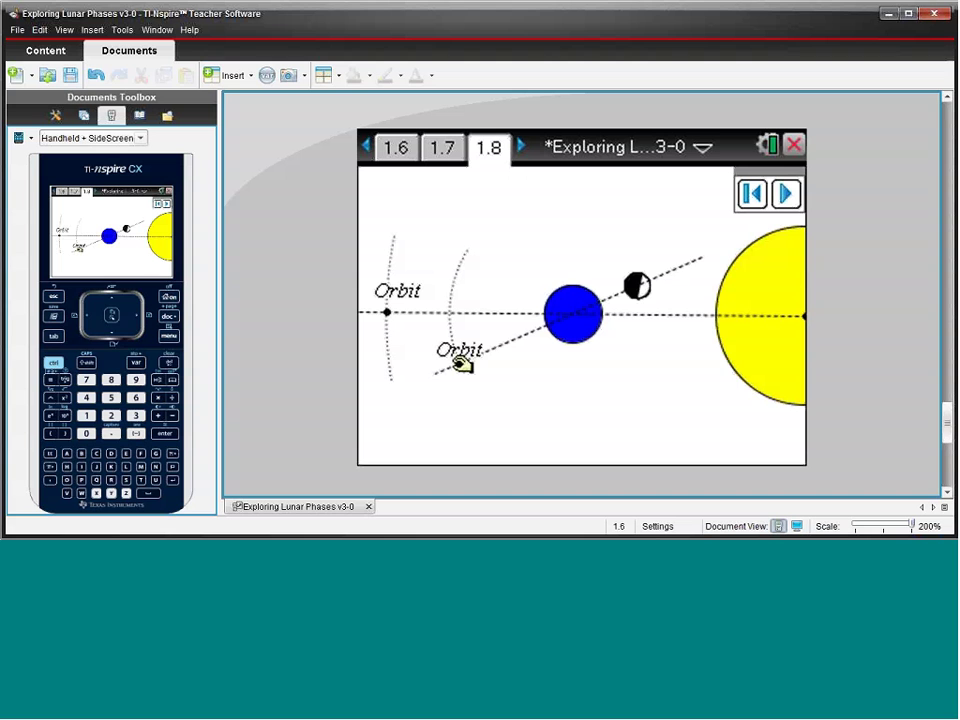
{"action": "left_click_drag", "start_coordinate": [458, 357], "coordinate": [456, 350]}
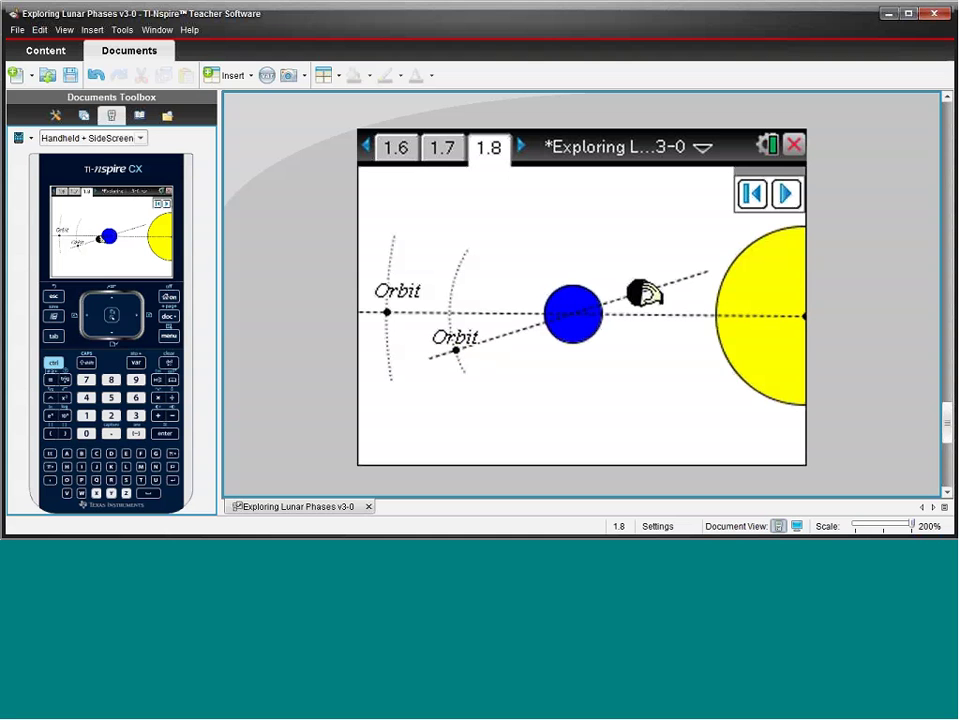
{"action": "mouse_move", "coordinate": [648, 296]}
{"action": "left_mouse_down"}
{"action": "mouse_move", "coordinate": [662, 307]}
{"action": "mouse_move", "coordinate": [572, 320]}
{"action": "mouse_move", "coordinate": [648, 290]}
{"action": "left_mouse_up"}
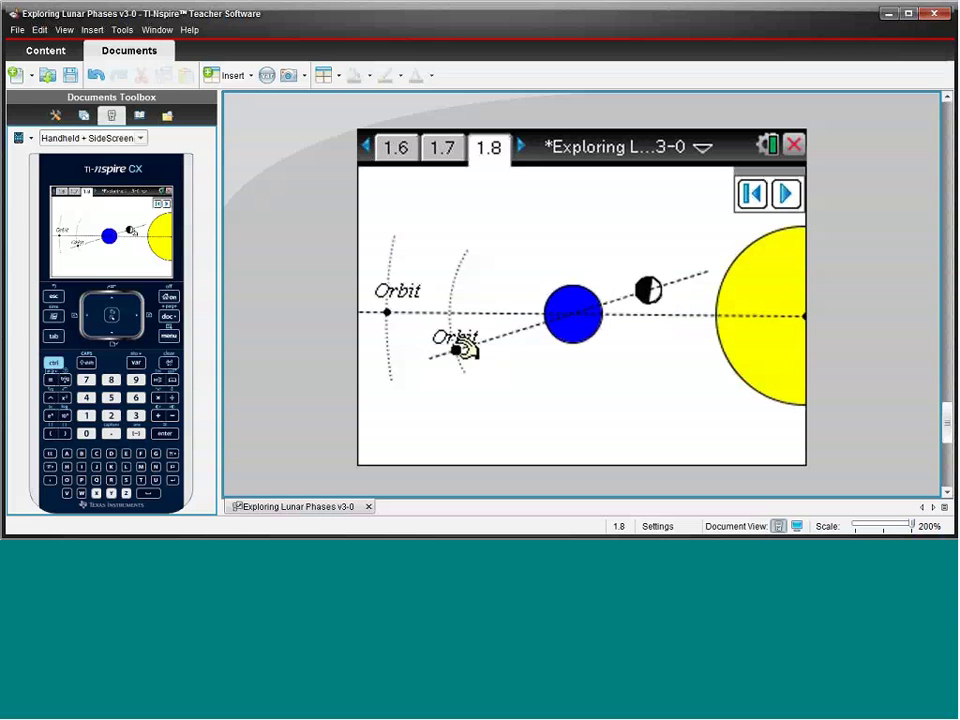
{"action": "left_click_drag", "start_coordinate": [463, 347], "coordinate": [470, 375]}
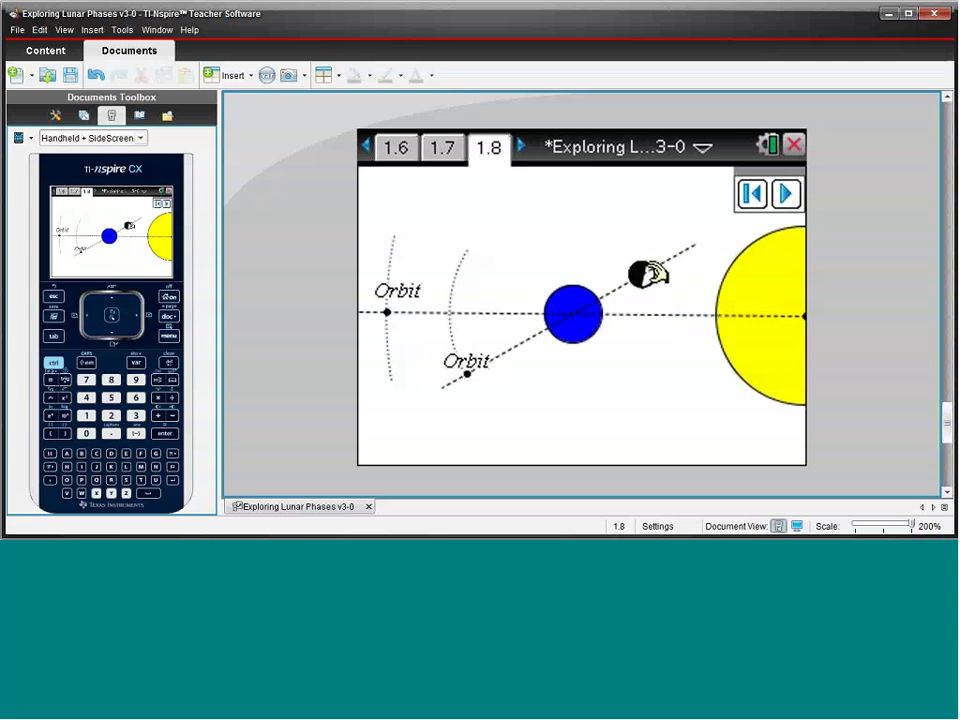
- Align both Orbit points with the Earth–Sun line and slide the Moon along it until 'Eclipse!' shows
{"action": "left_click_drag", "start_coordinate": [652, 274], "coordinate": [510, 375]}
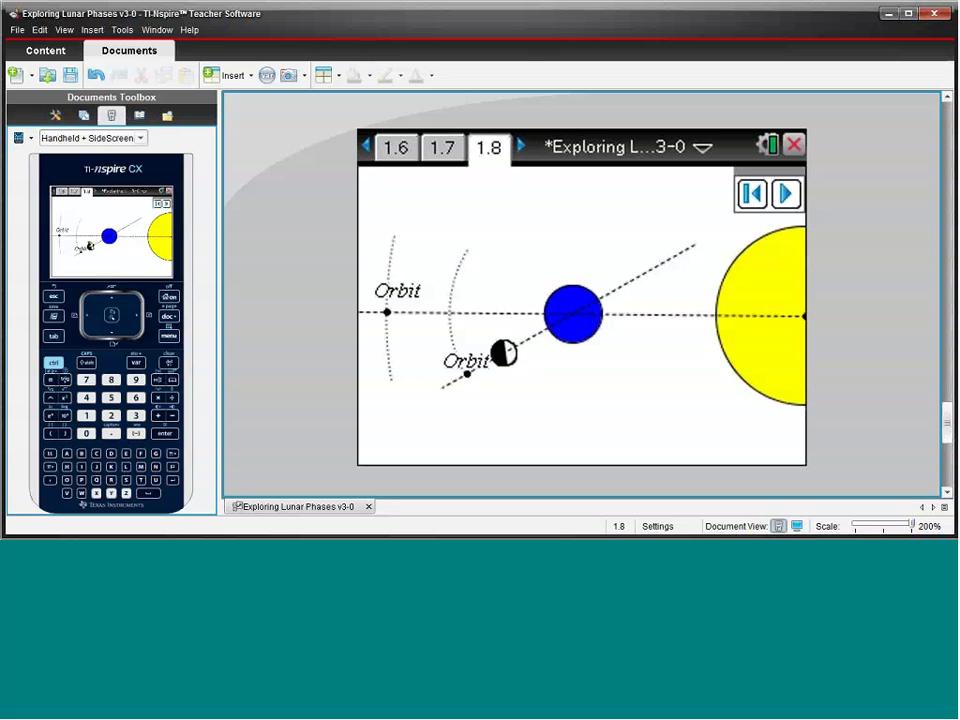
{"action": "left_click_drag", "start_coordinate": [387, 312], "coordinate": [403, 288]}
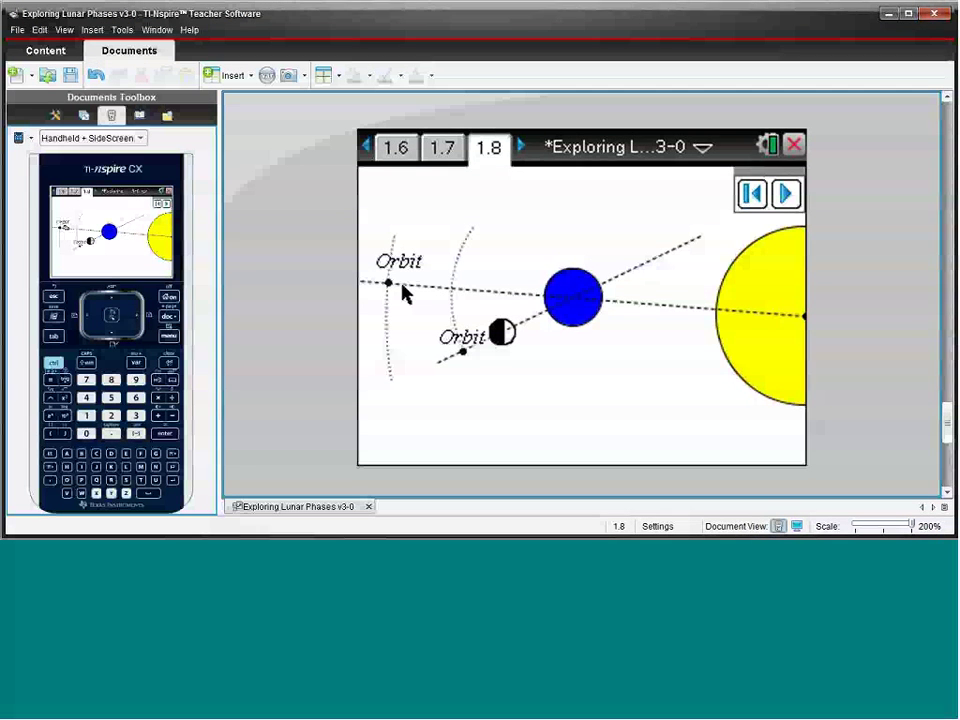
{"action": "left_click_drag", "start_coordinate": [463, 351], "coordinate": [463, 285]}
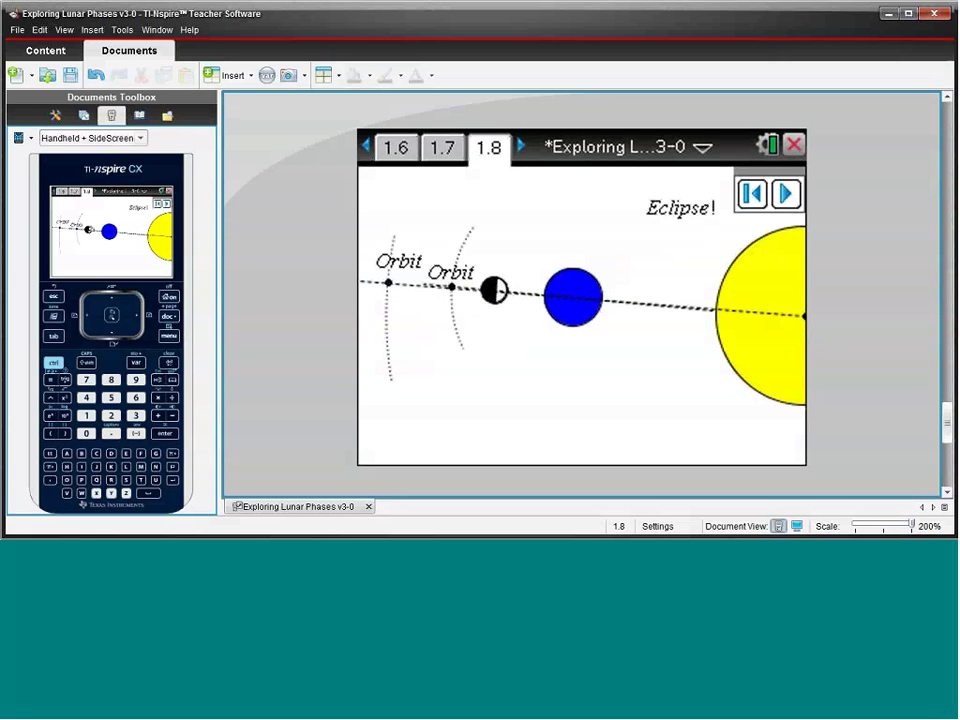
{"action": "left_click_drag", "start_coordinate": [494, 290], "coordinate": [587, 297]}
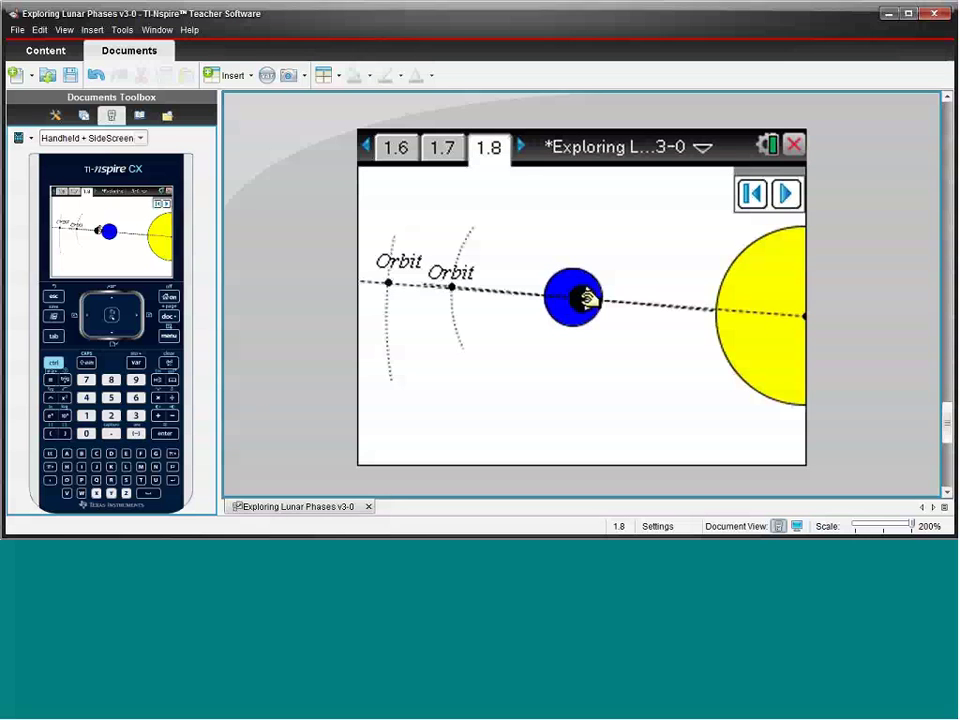
{"action": "left_click_drag", "start_coordinate": [585, 297], "coordinate": [490, 296]}
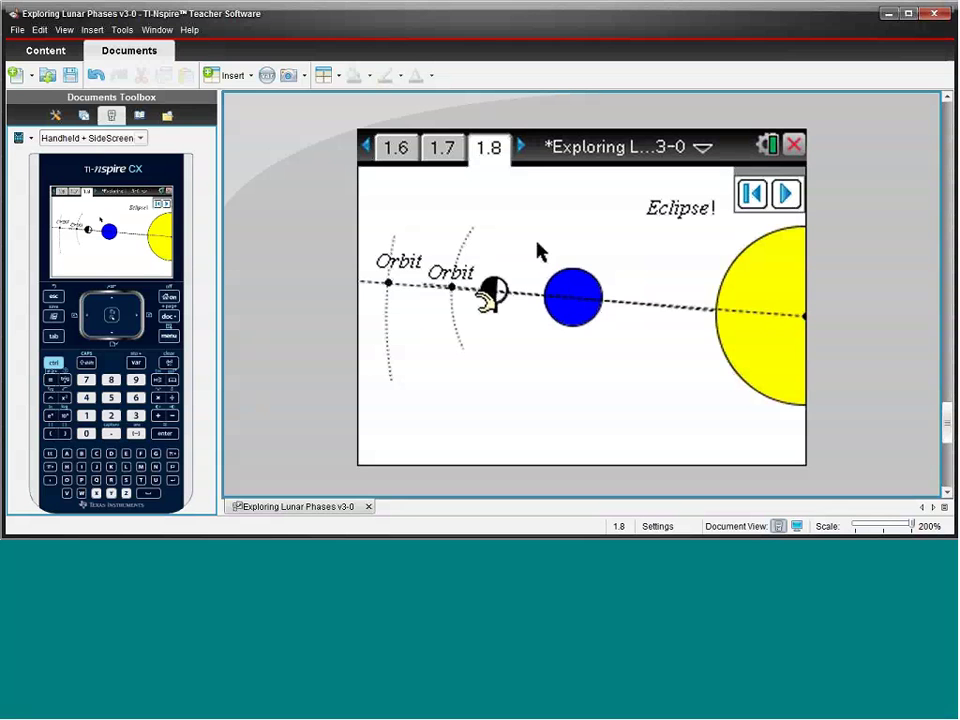
- Advance to page 1.9, explaining when eclipses occur, with the total eclipse photo
{"action": "left_click", "coordinate": [520, 148]}
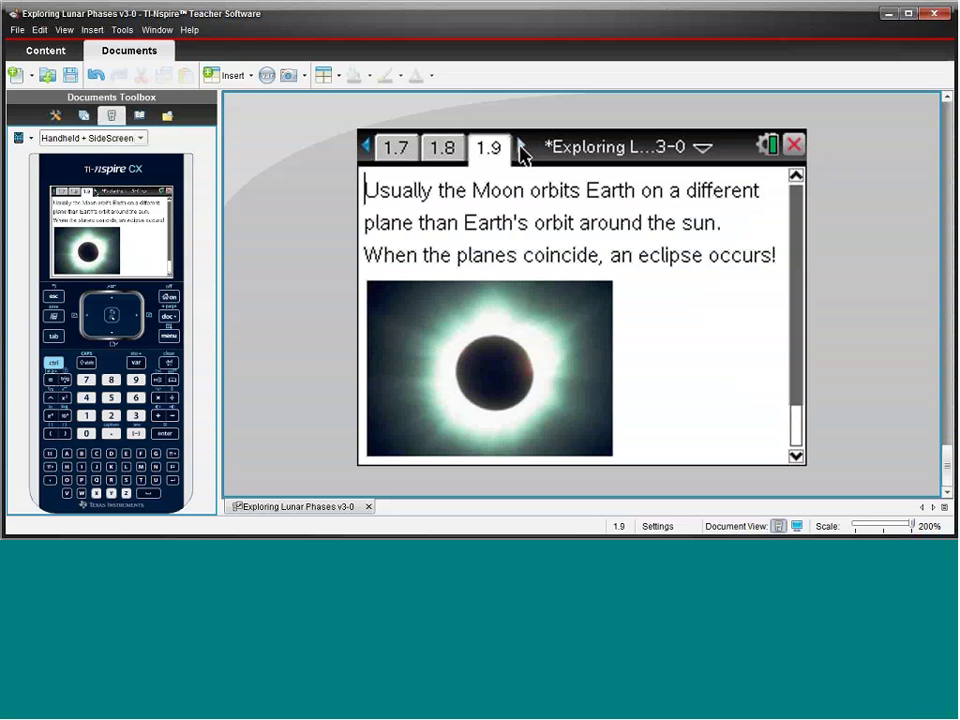